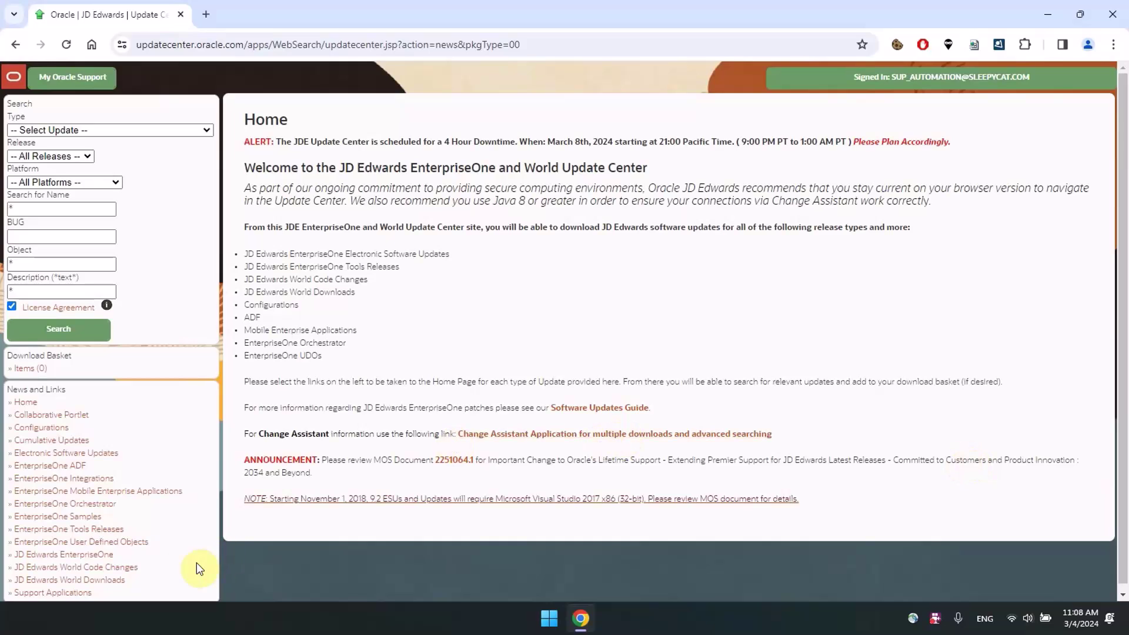
Search the 9.2 User Defined Objects packages and check one package's special alert notice
left_click(70, 542)
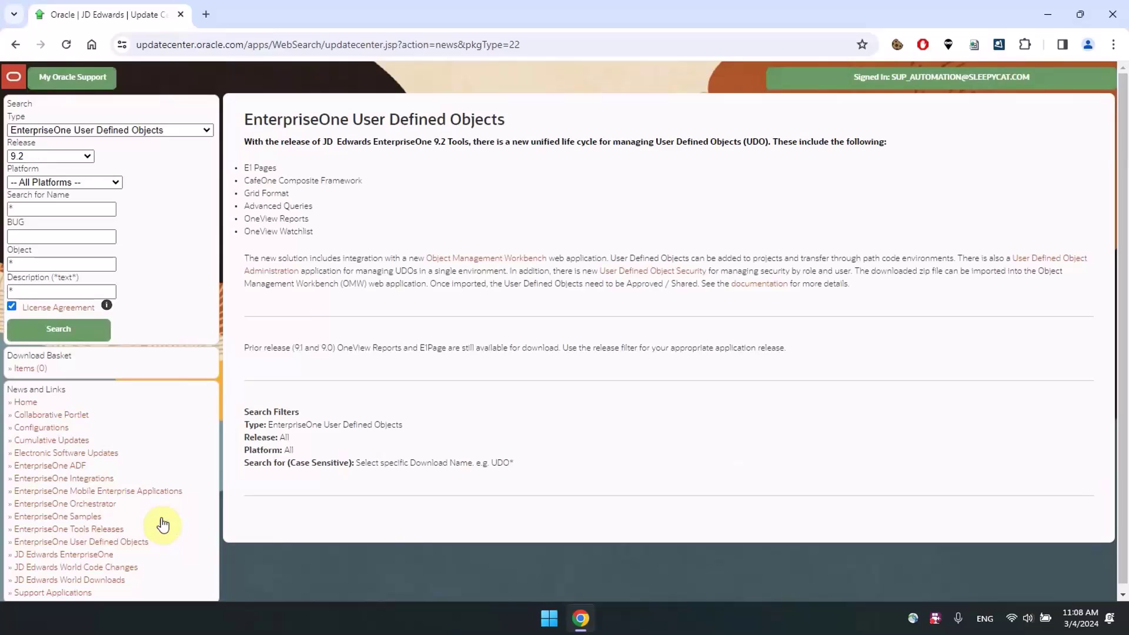
left_click(55, 336)
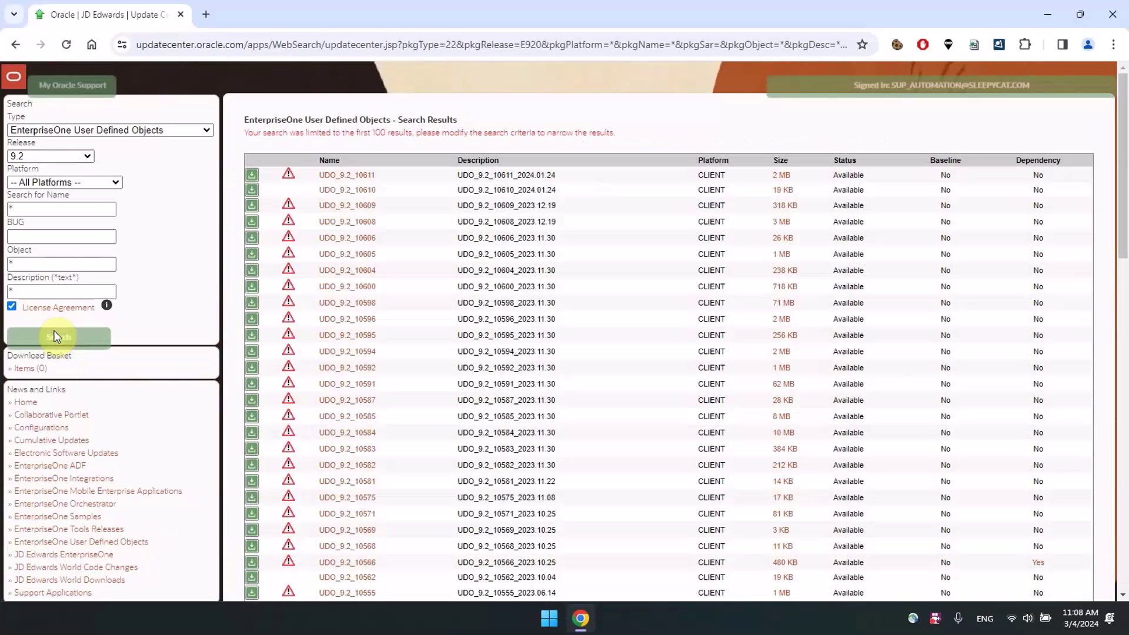
left_click(289, 205)
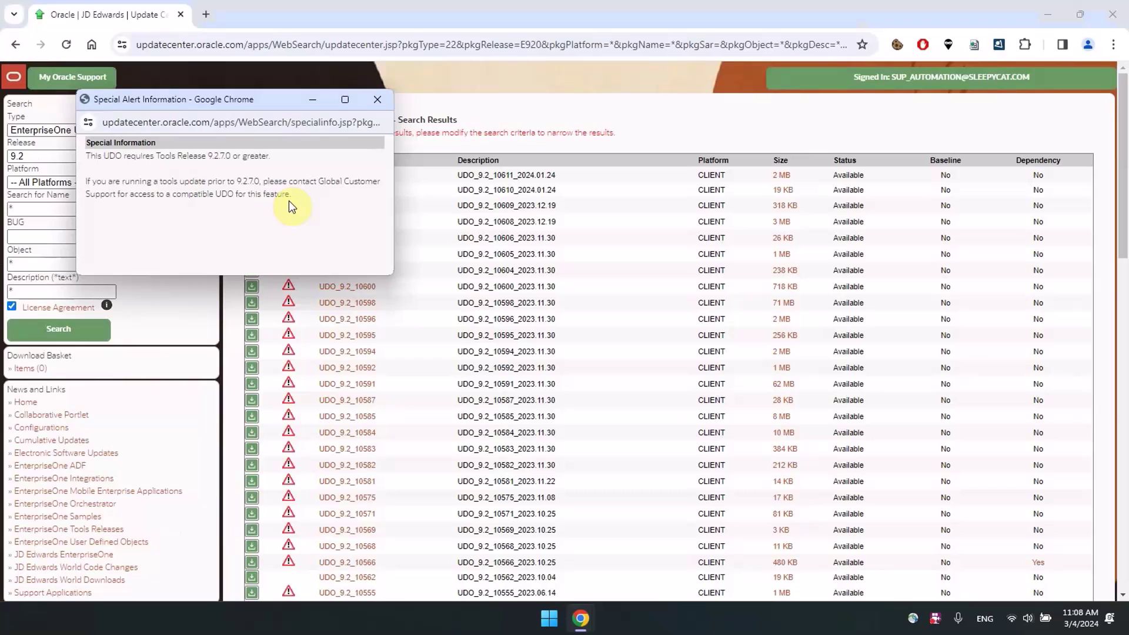
left_click(377, 98)
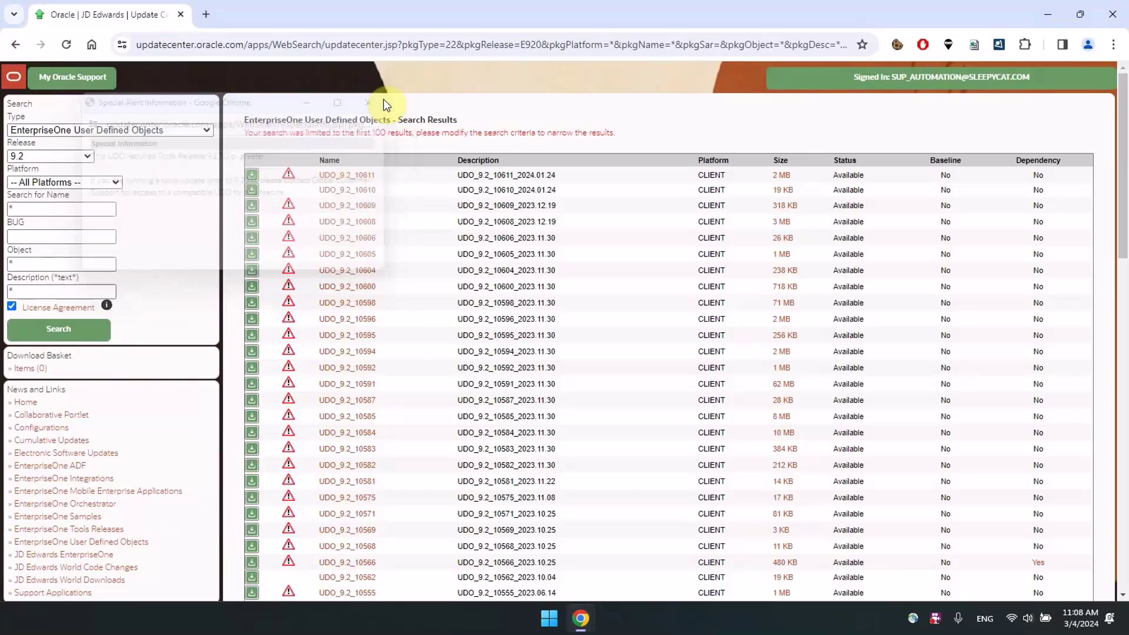
Review the UDO_9.2_10609 package documentation and its special instructions, then close it
left_click(349, 206)
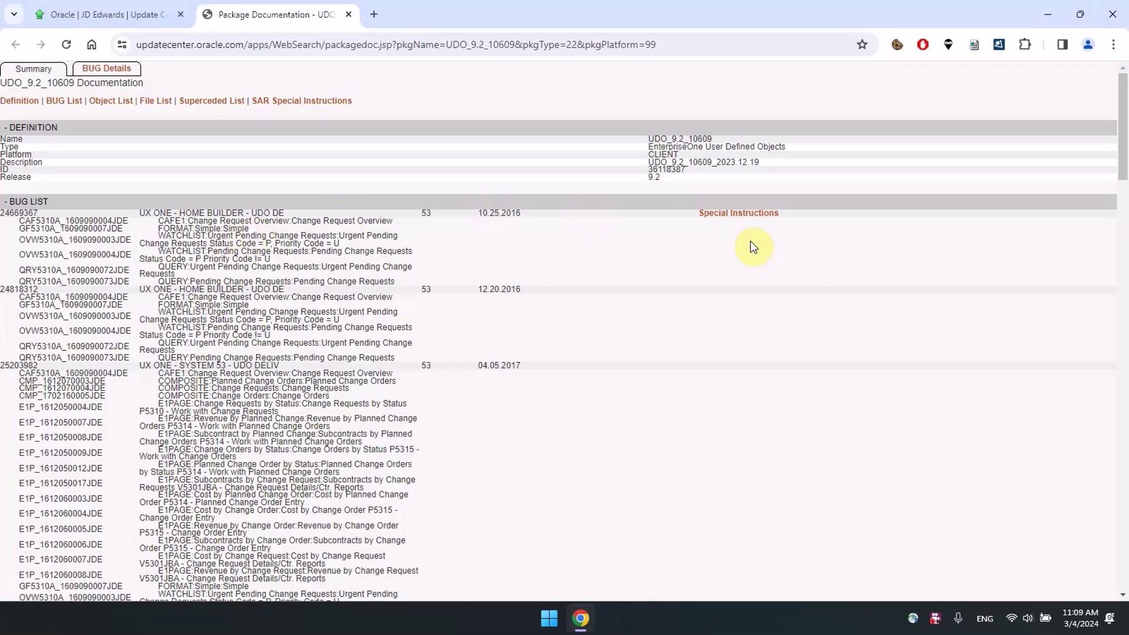
left_click(740, 216)
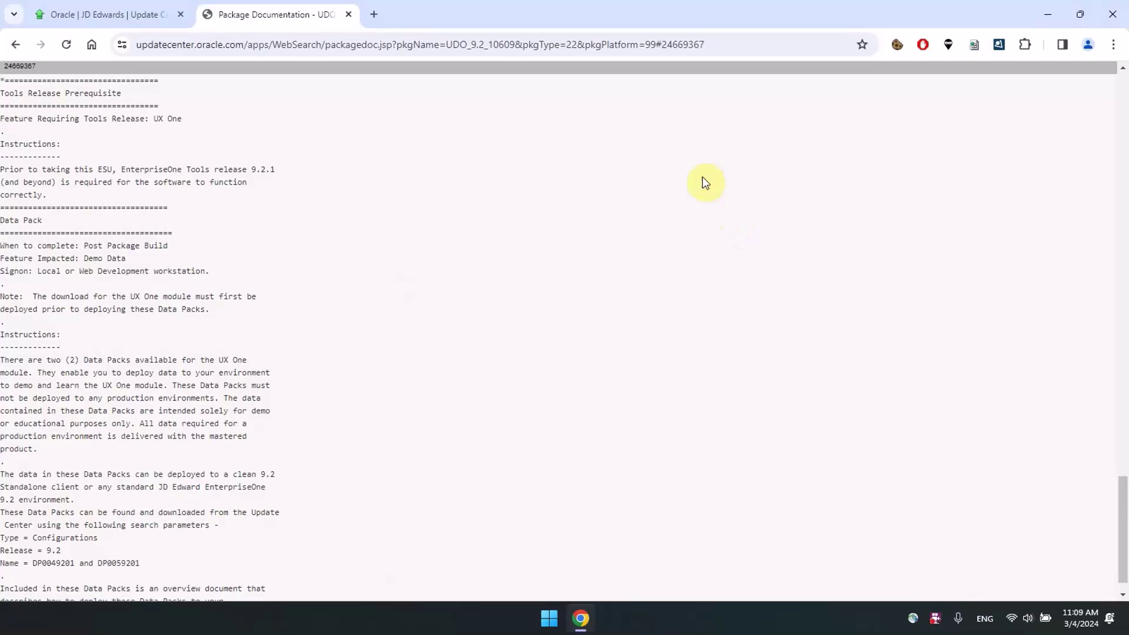
left_click(349, 14)
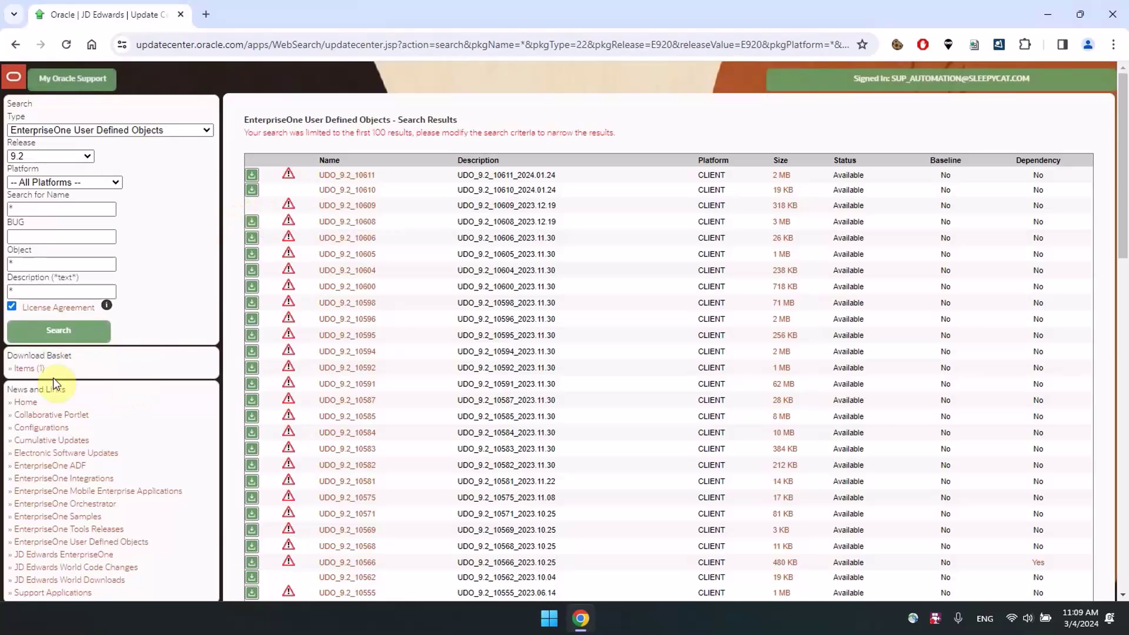
Download UDO_92_10609.zip (319 KB) from the download basket
left_click(29, 369)
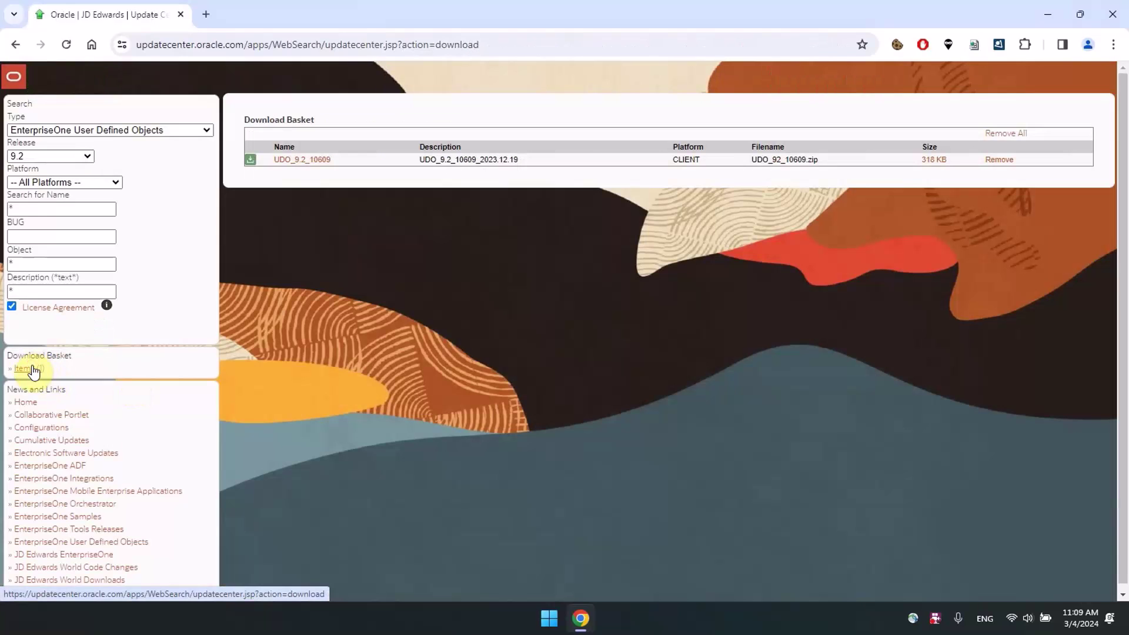
left_click(251, 161)
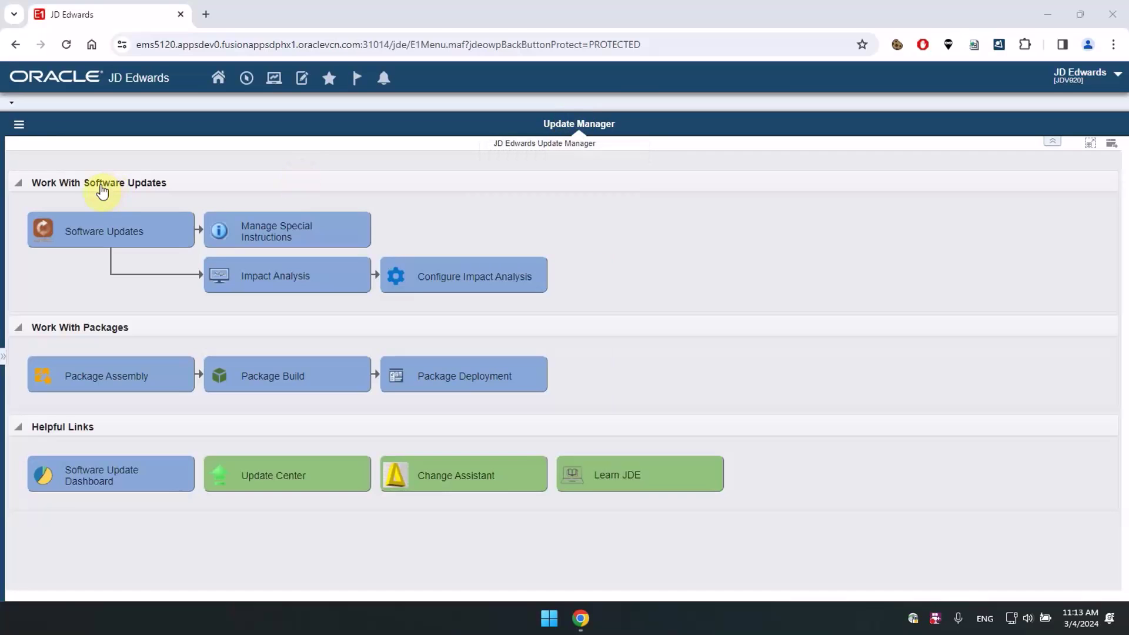
List software updates of type 22, User Defined Objects, with their deployment status
left_click(98, 238)
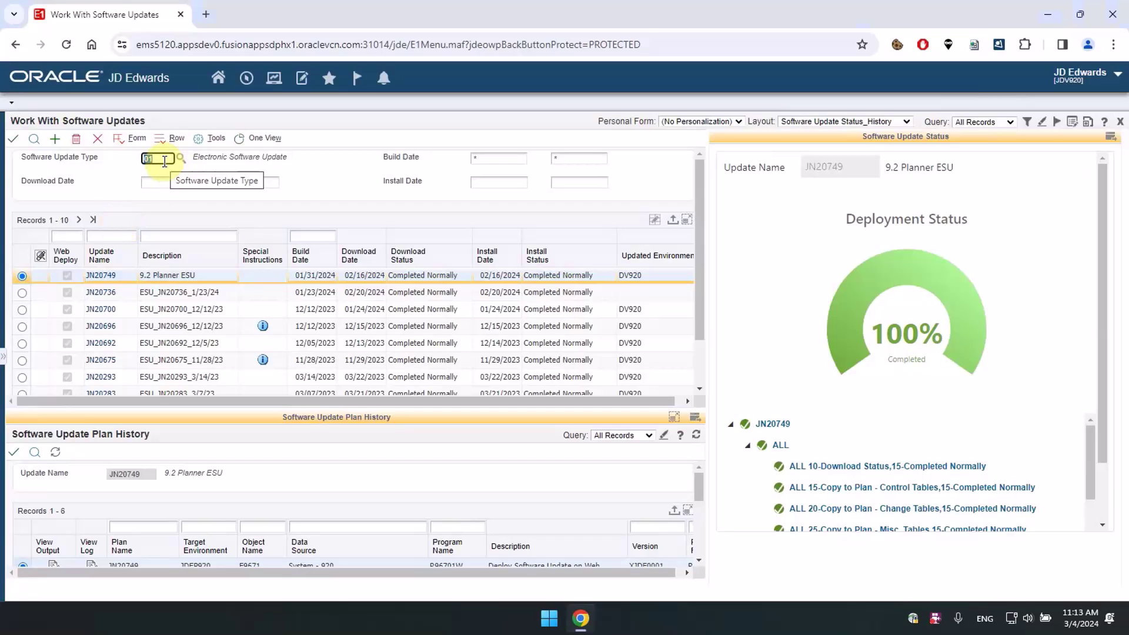
type("22")
key("Tab")
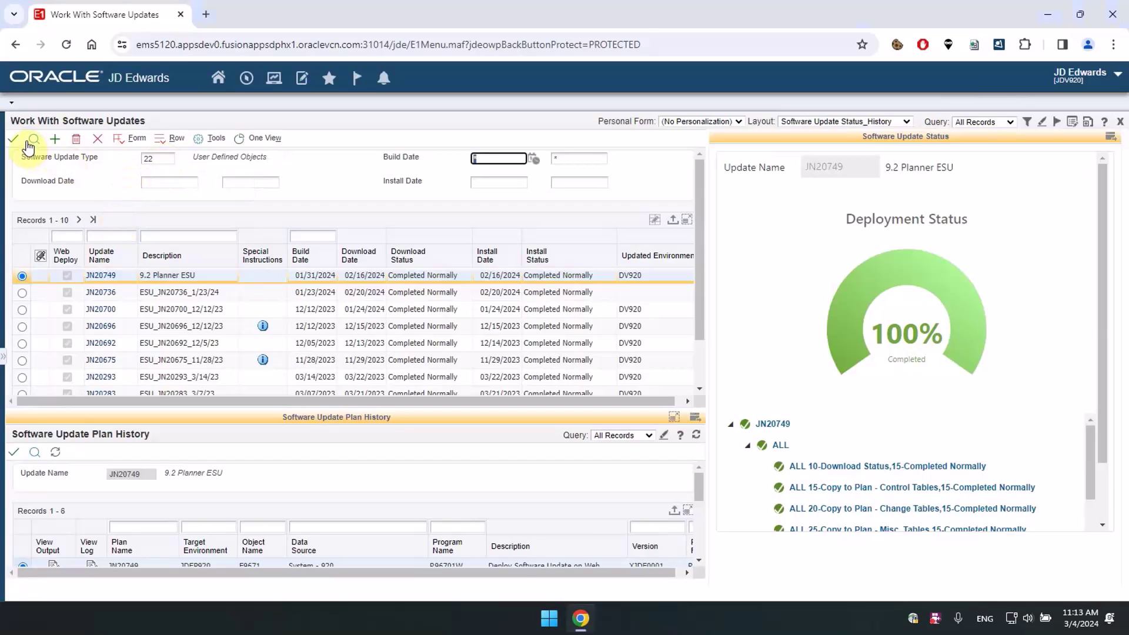
left_click(33, 141)
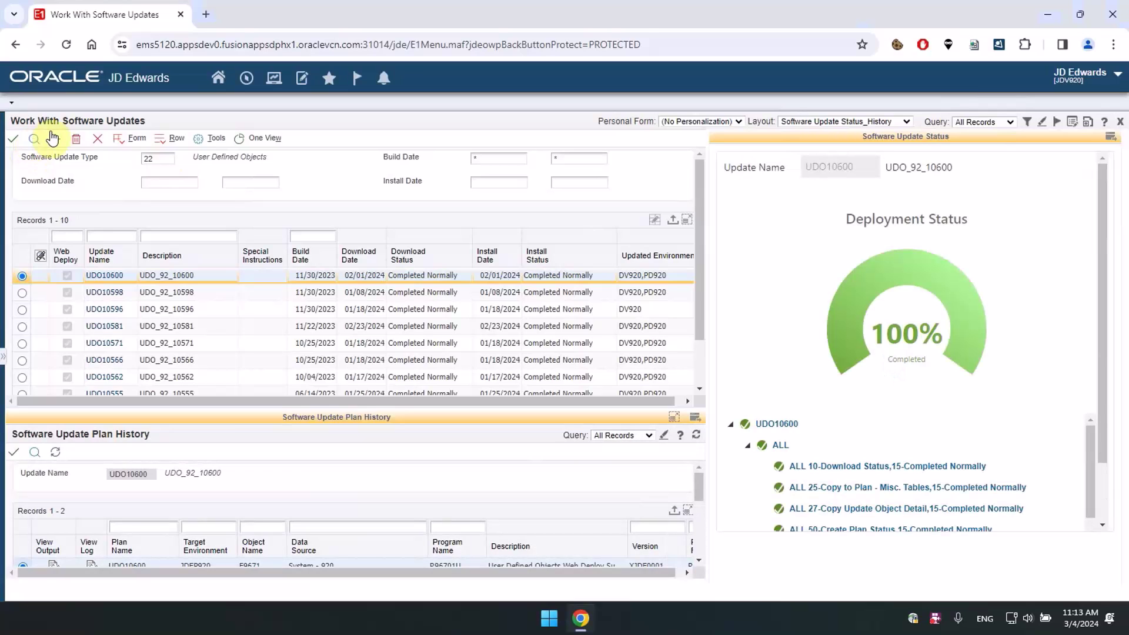
Import and load UDO_92_10609.zip, adding update UDO10609 at 50% deployment
left_click(124, 144)
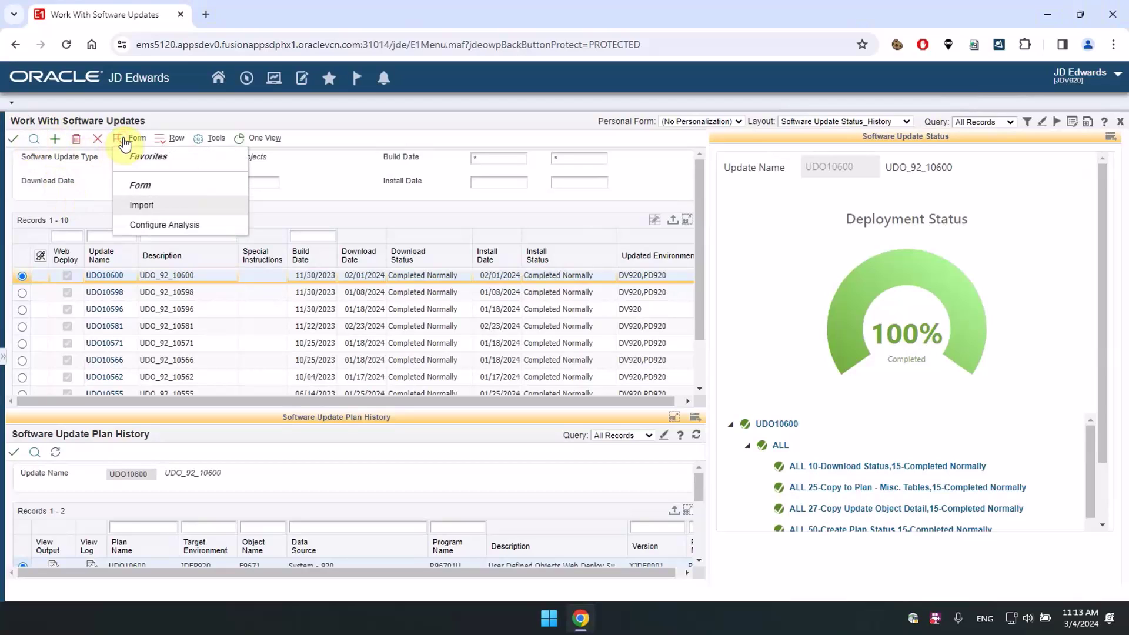
left_click(146, 207)
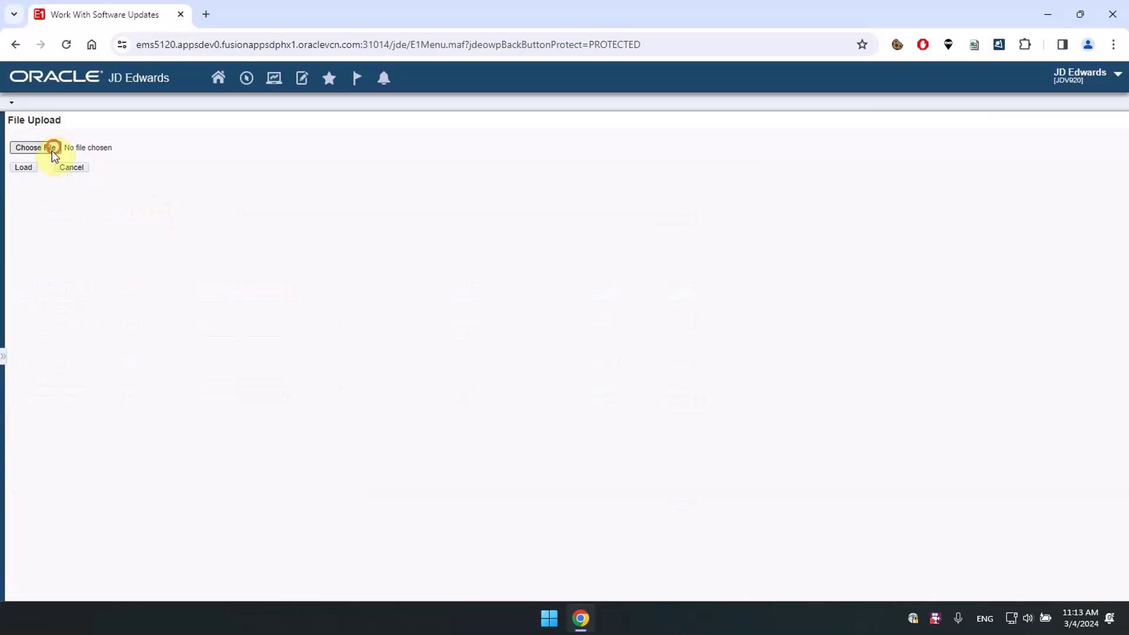
left_click(53, 148)
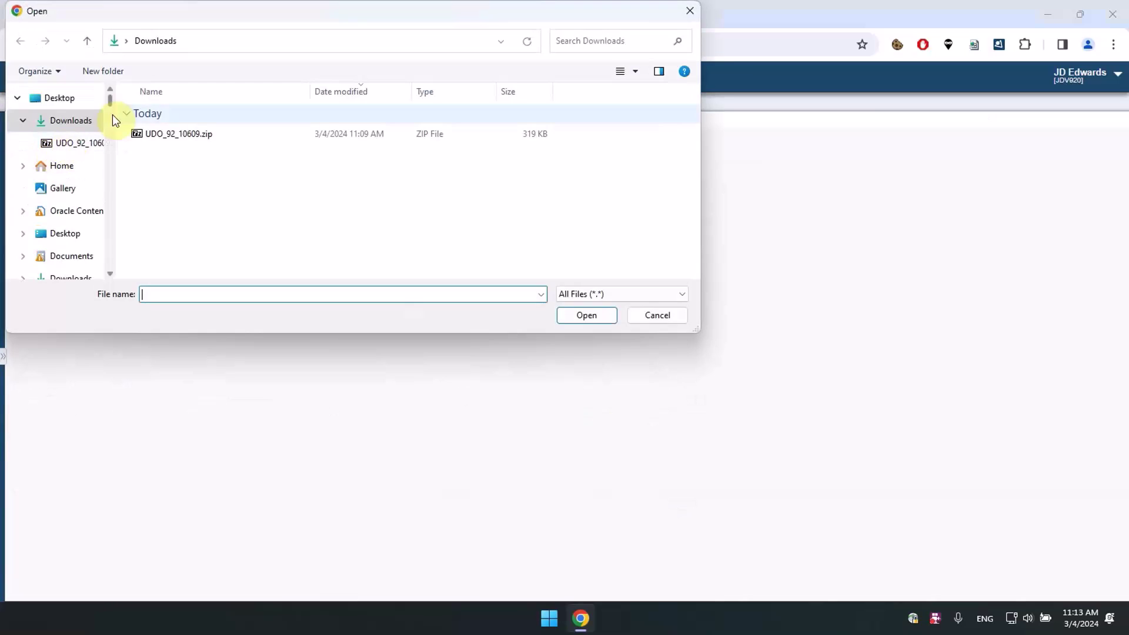
left_click(157, 132)
left_click(592, 315)
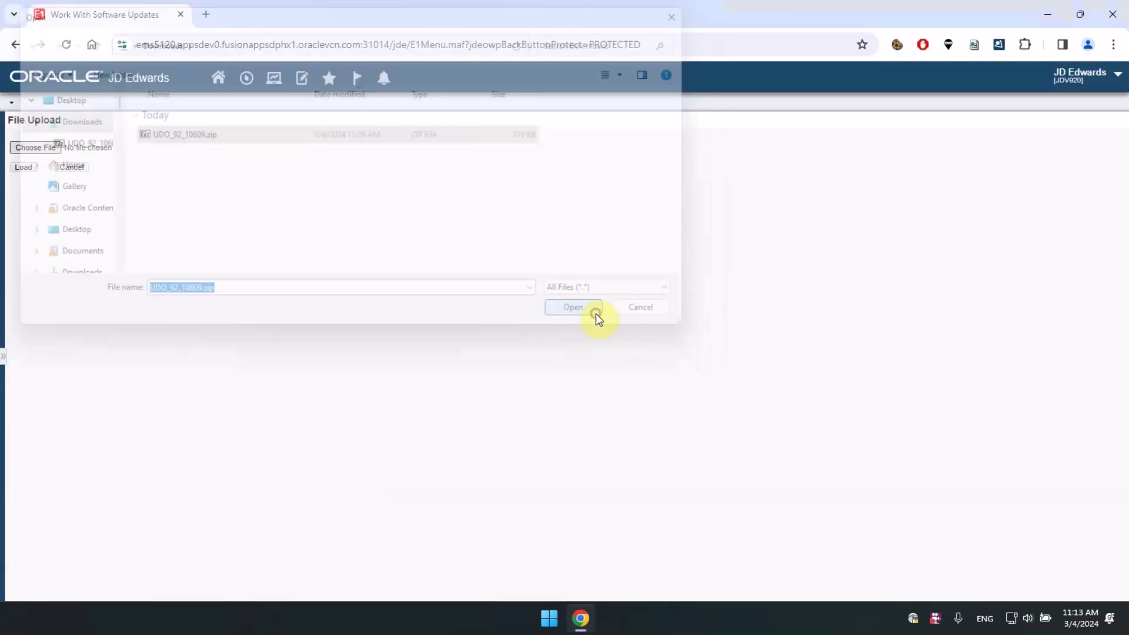
left_click(26, 168)
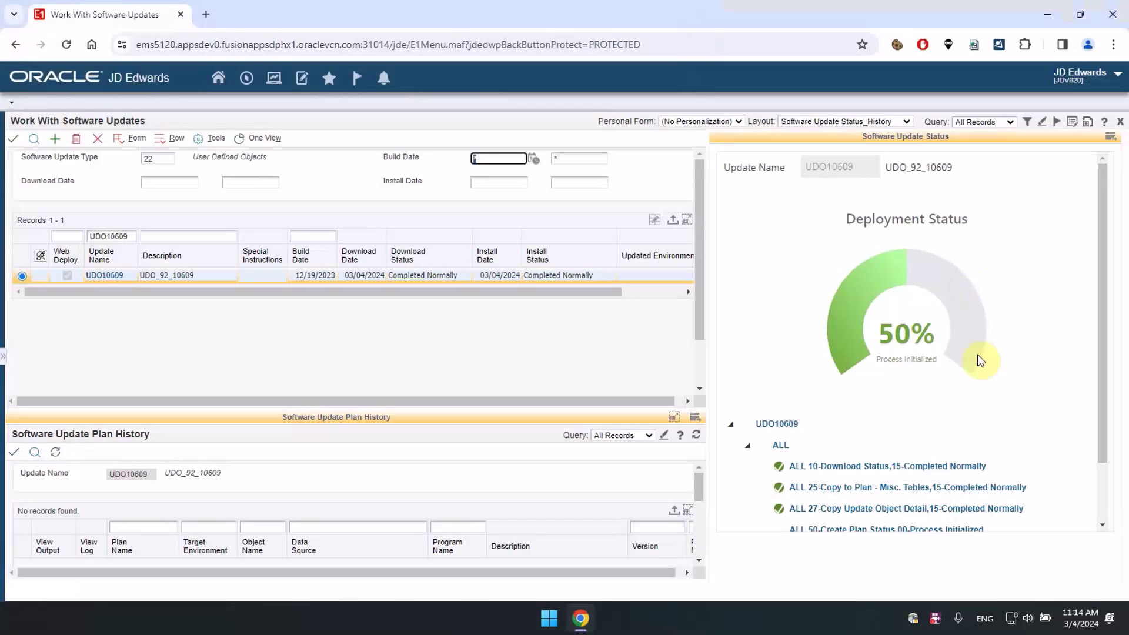
Set UDO10609 to deploy to DV920 and PD920 with Auto Share enabled
left_click(172, 138)
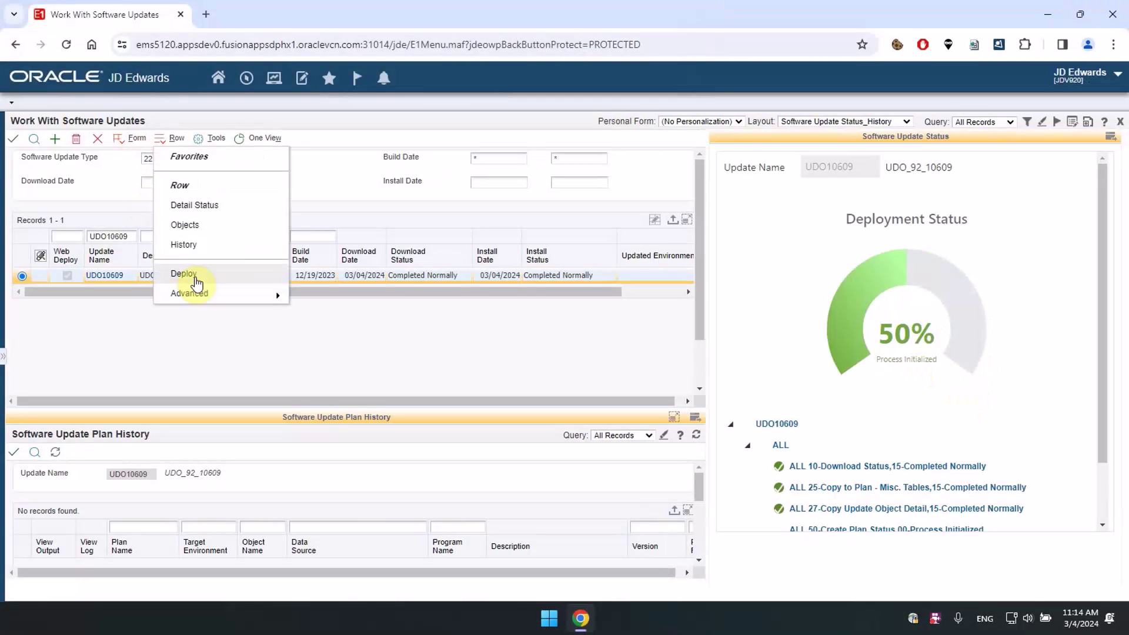
left_click(186, 274)
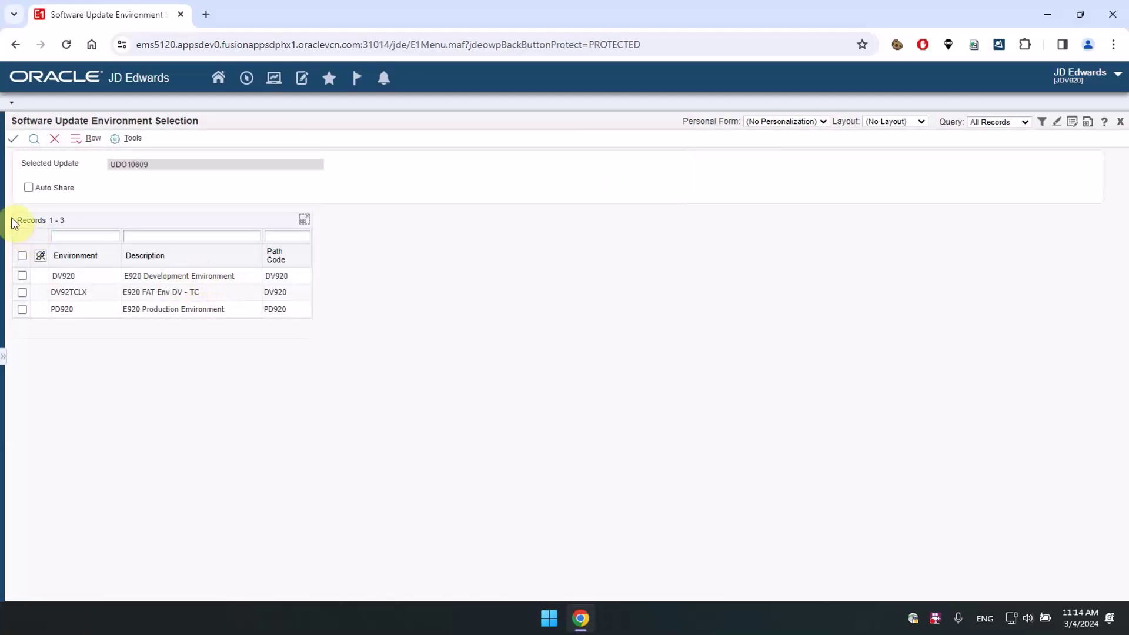
left_click(29, 188)
left_click(22, 276)
left_click(22, 310)
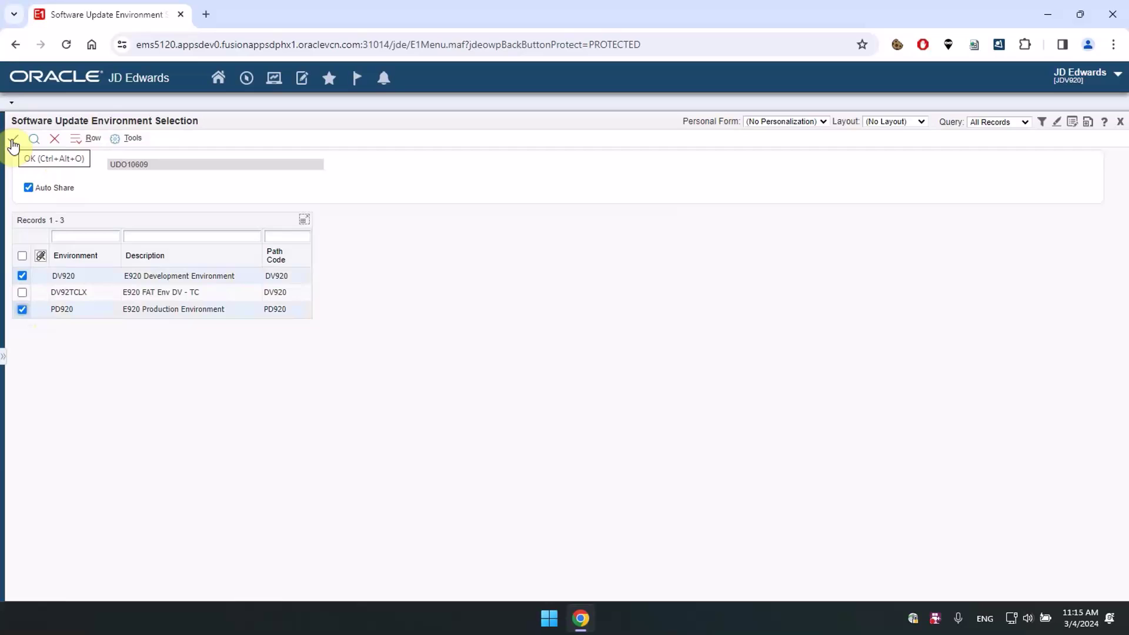
Confirm the environment selection to deploy UDO10609 to DV920 and PD920
left_click(13, 142)
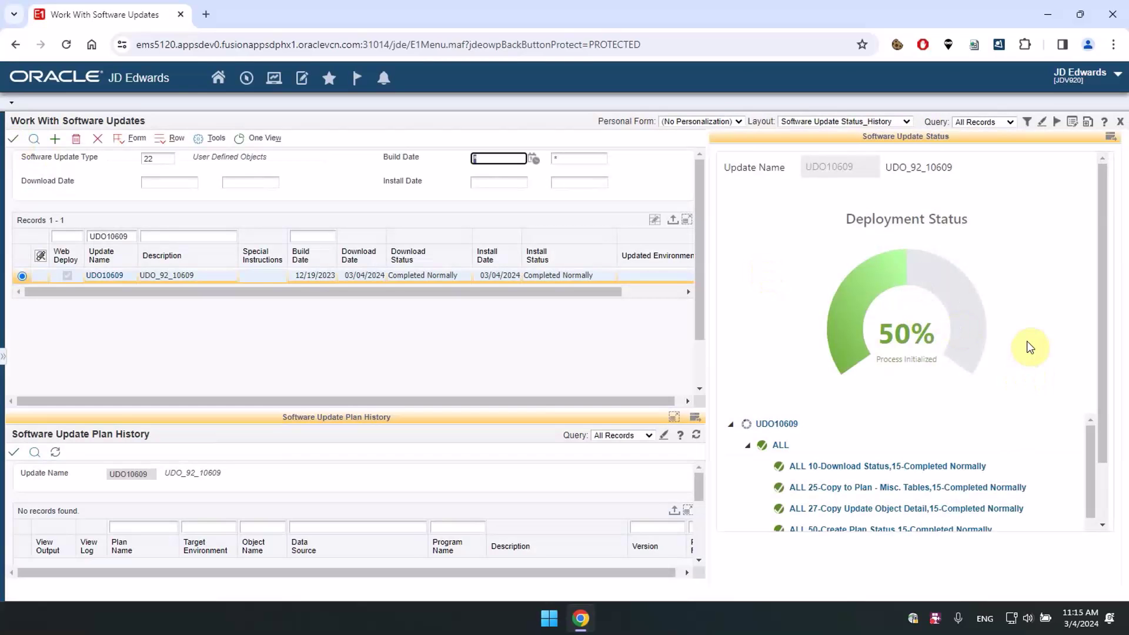
scroll(1027, 342, "down", 2)
scroll(1026, 413, "down", 2)
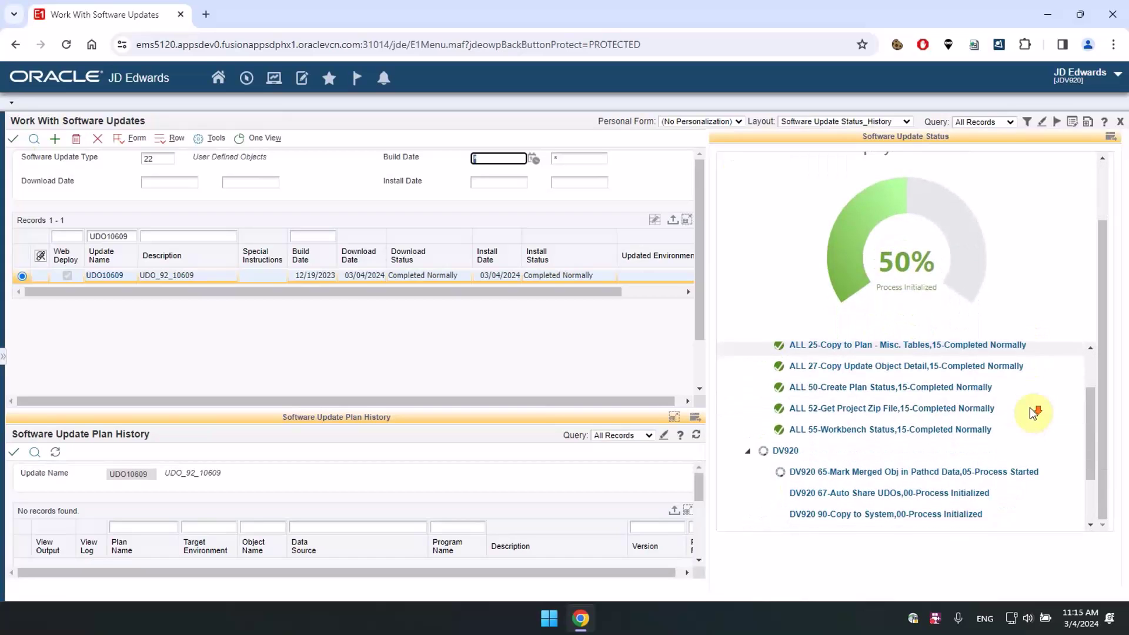
scroll(1034, 413, "down", 2)
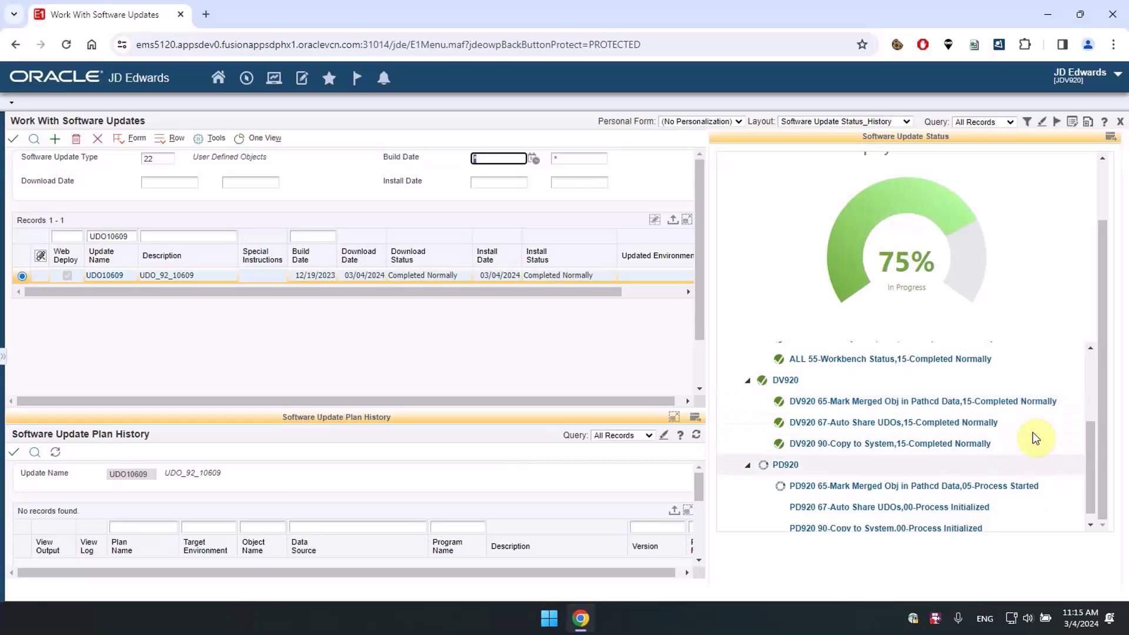
scroll(1042, 450, "down", 1)
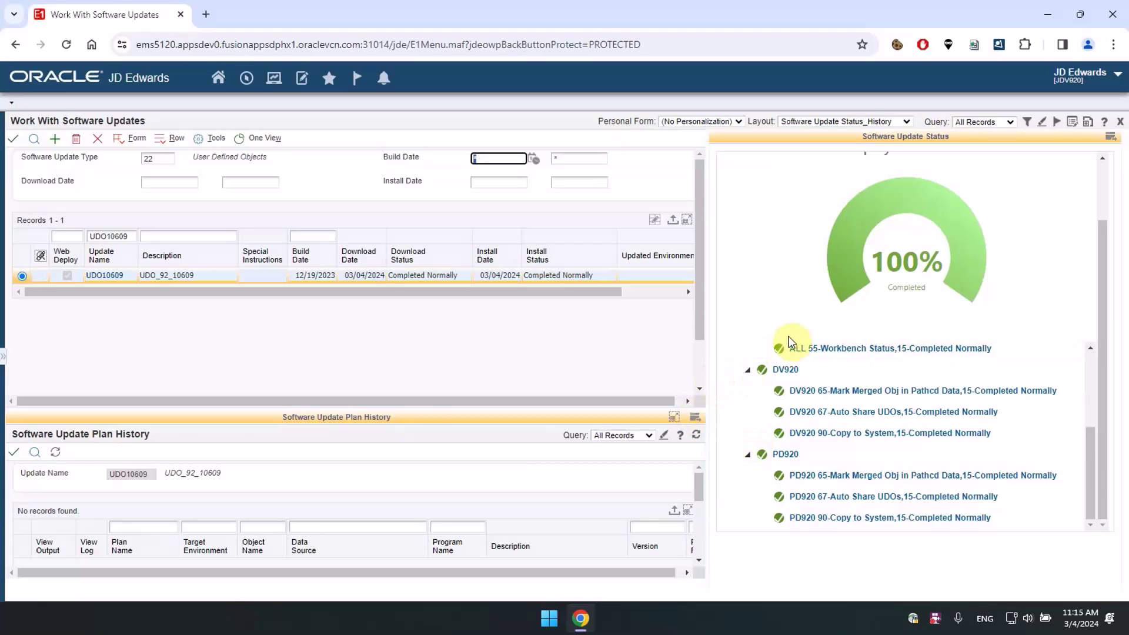
Find the UDO10609 plan history record for target JDEP920, program R96701U
left_click(33, 455)
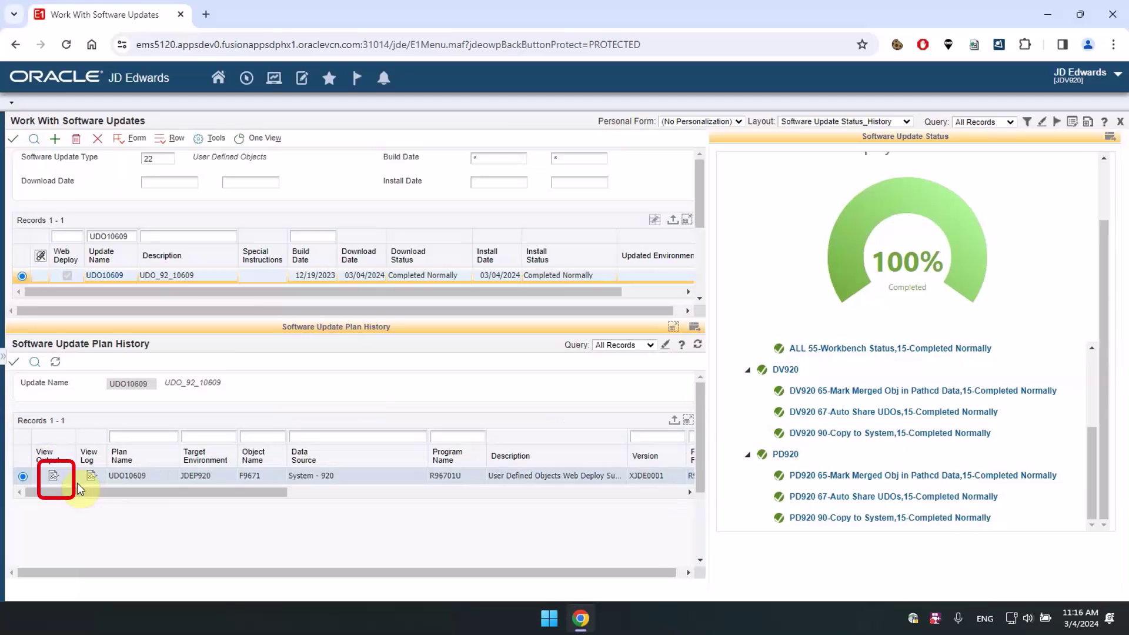